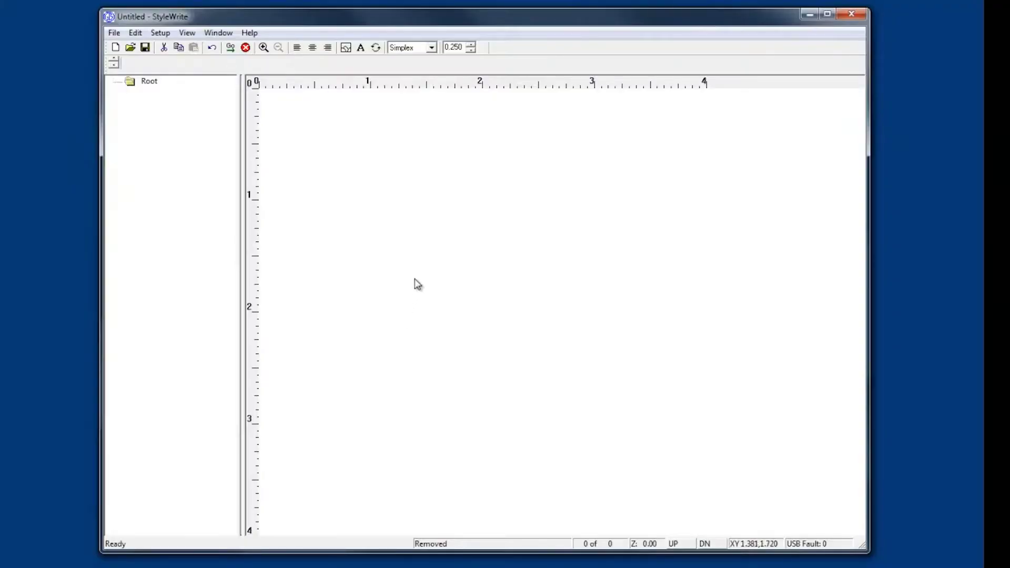
# Add an 'abc' text mark, move it up toward the page centre, and open its settings
pyautogui.click(362, 49)
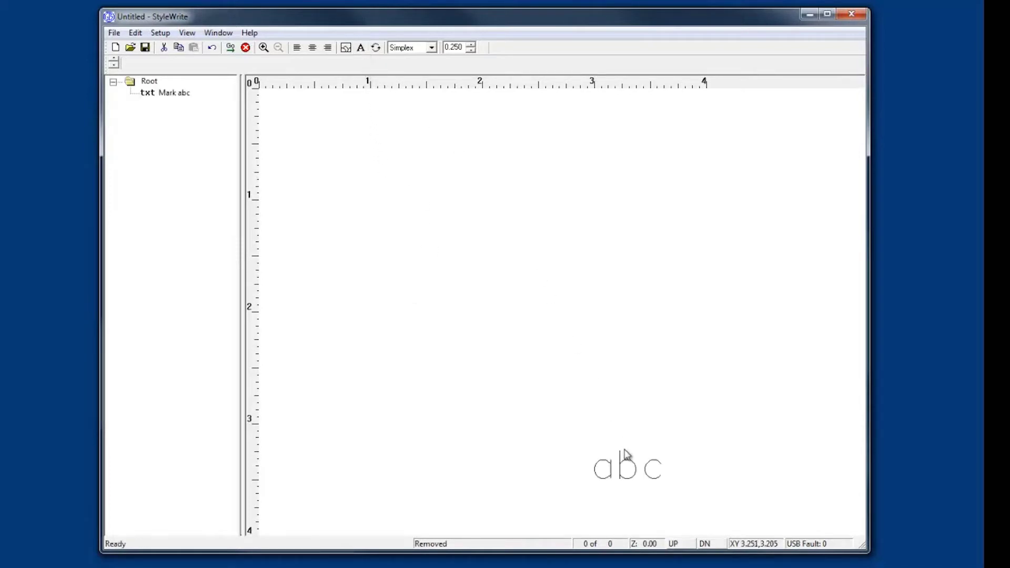
pyautogui.click(630, 469)
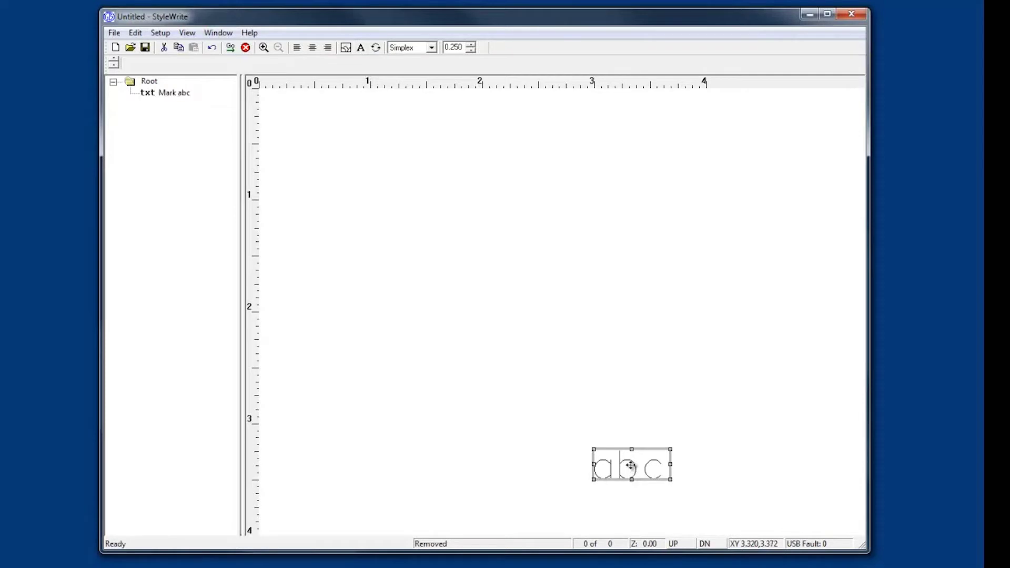
pyautogui.moveTo(490, 257); pyautogui.dragTo(477, 250)
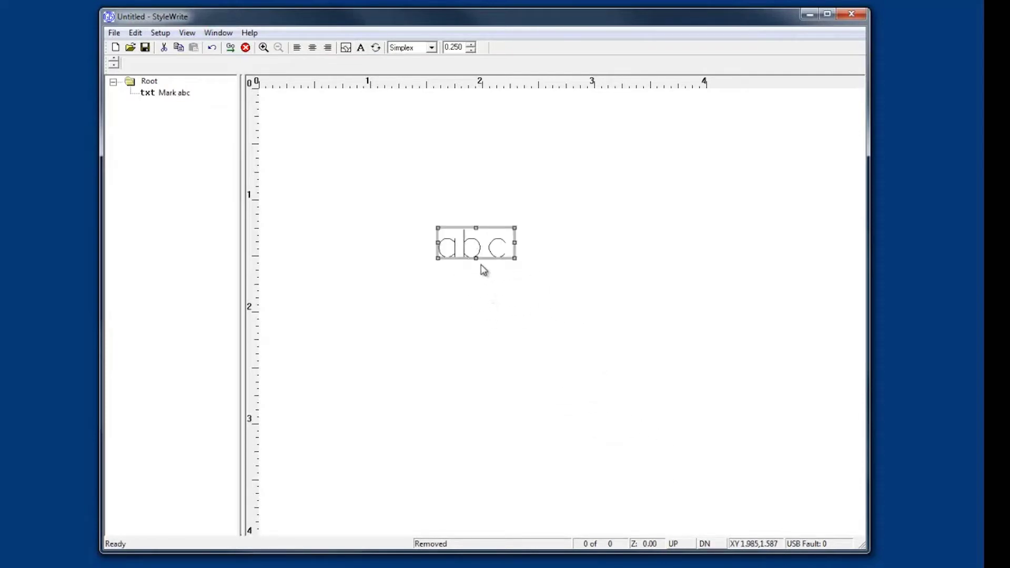
pyautogui.doubleClick(481, 249)
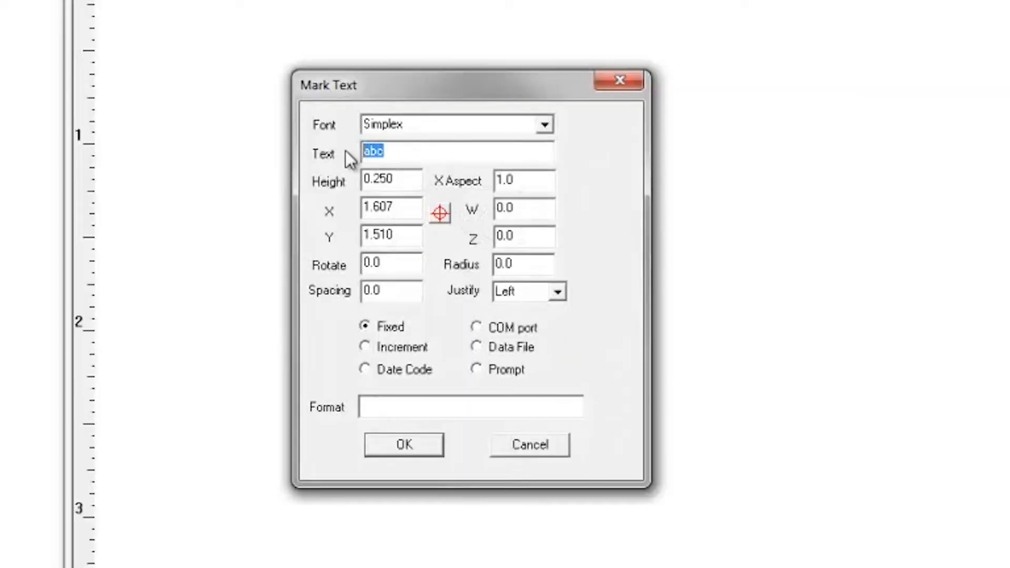
pyautogui.write('S')
pyautogui.write('chmid')
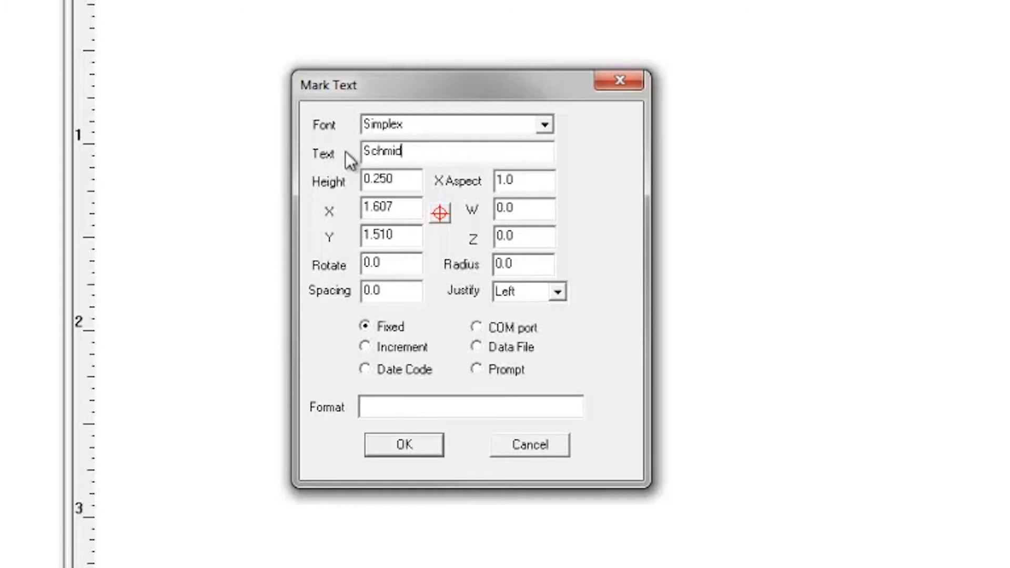
pyautogui.write('t')
# Make the mark read 'Schmidt' in the Simplex font at 0.250 height
pyautogui.click(546, 124)
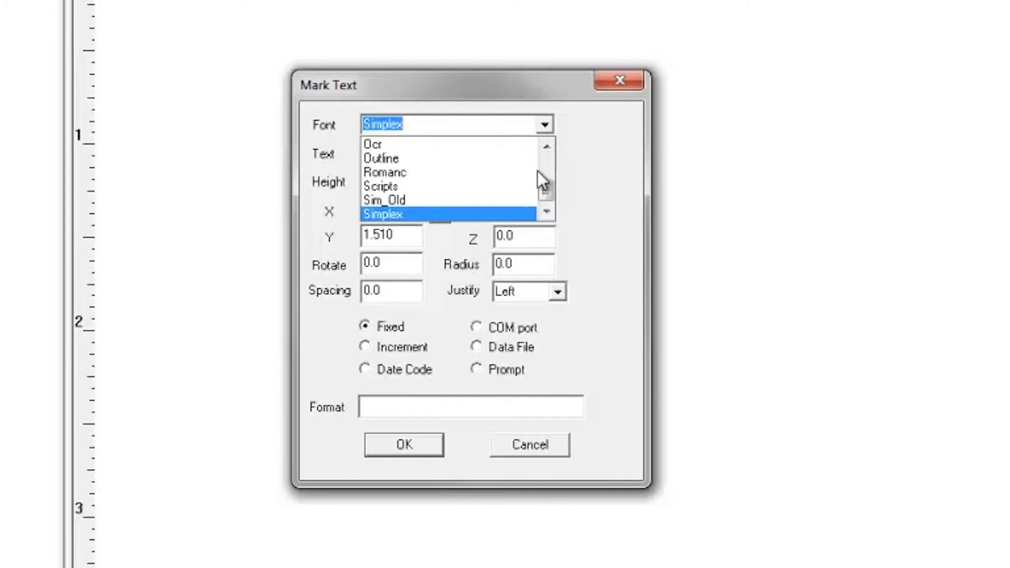
pyautogui.moveTo(549, 190)
pyautogui.mouseDown()
pyautogui.moveTo(553, 166)
pyautogui.moveTo(543, 195)
pyautogui.mouseUp()
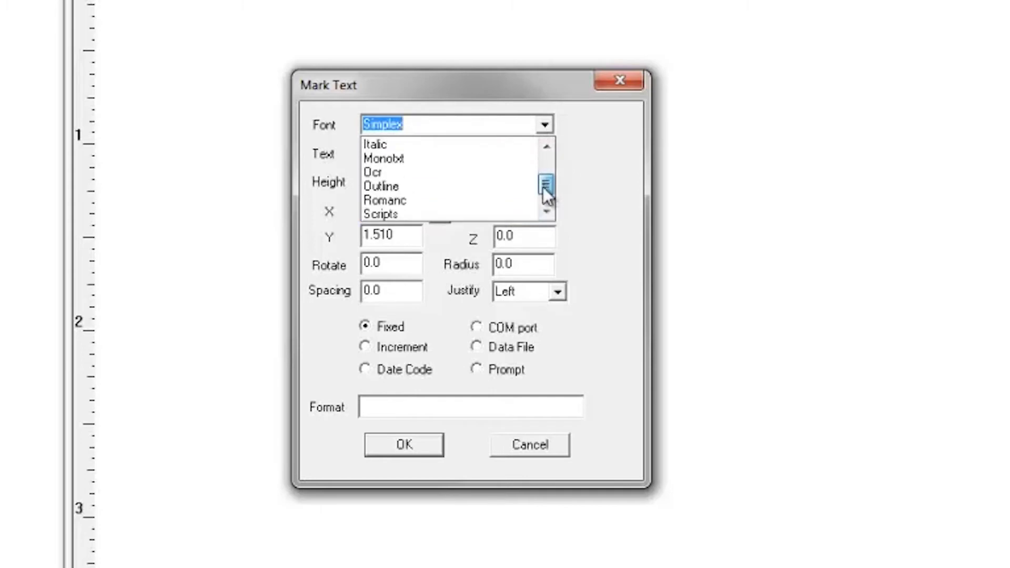
pyautogui.click(458, 214)
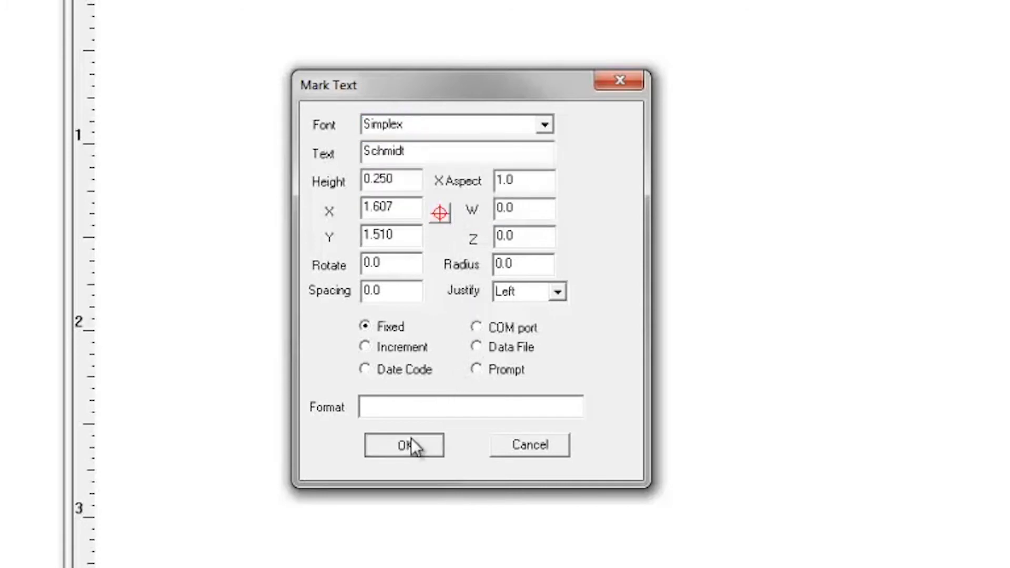
pyautogui.click(412, 444)
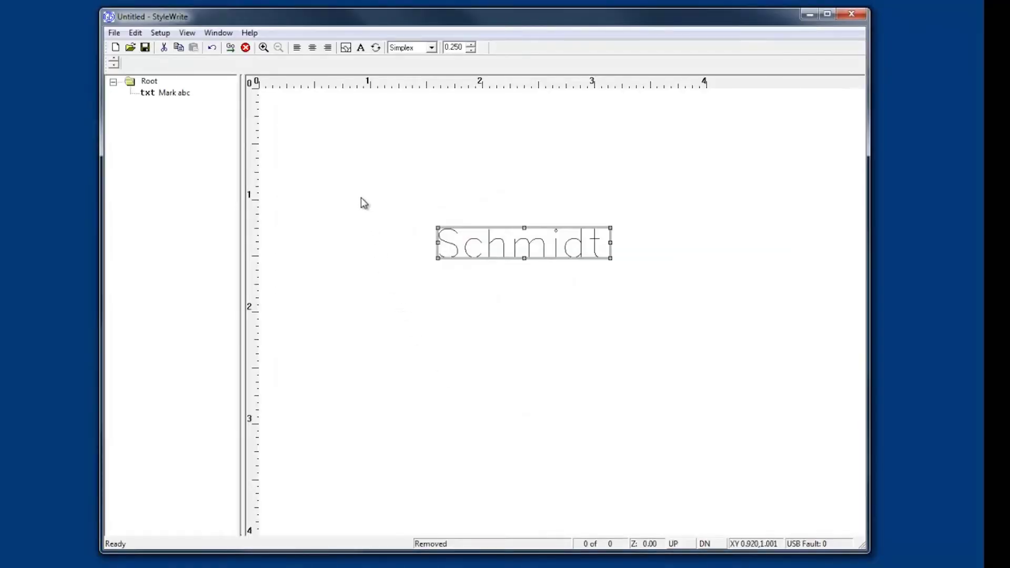
# Insert the Gts.bil logo into the layout and select it
pyautogui.click(346, 48)
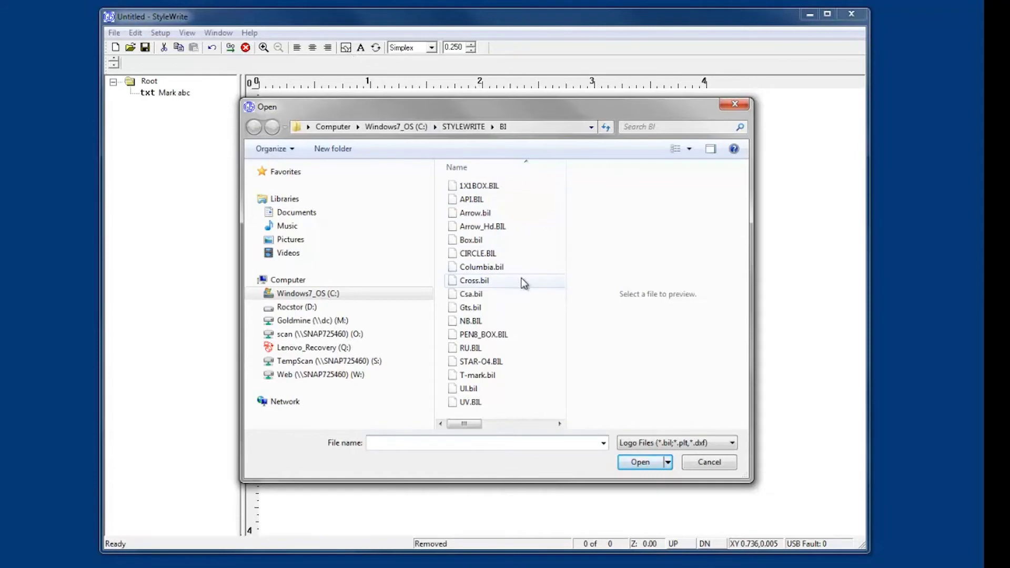
pyautogui.doubleClick(476, 310)
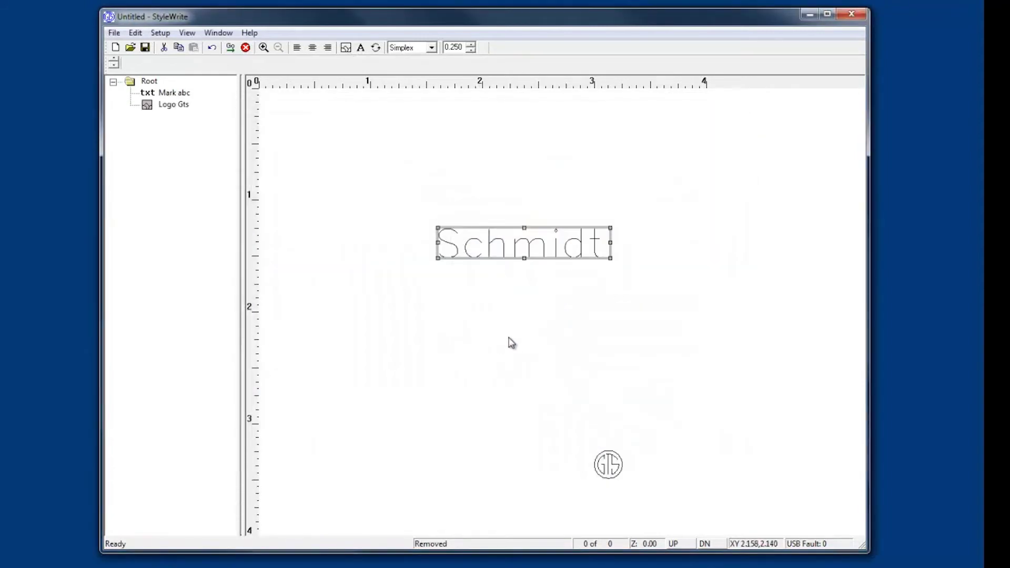
pyautogui.click(613, 472)
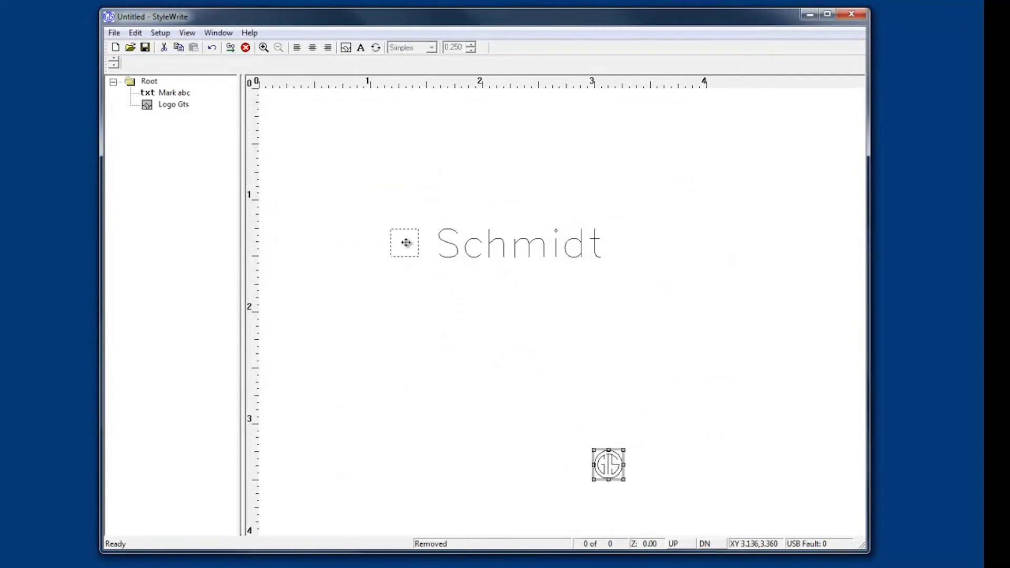
# Set the Gts logo height to 2.0 and place it just left of Schmidt
pyautogui.moveTo(404, 243); pyautogui.dragTo(403, 242)
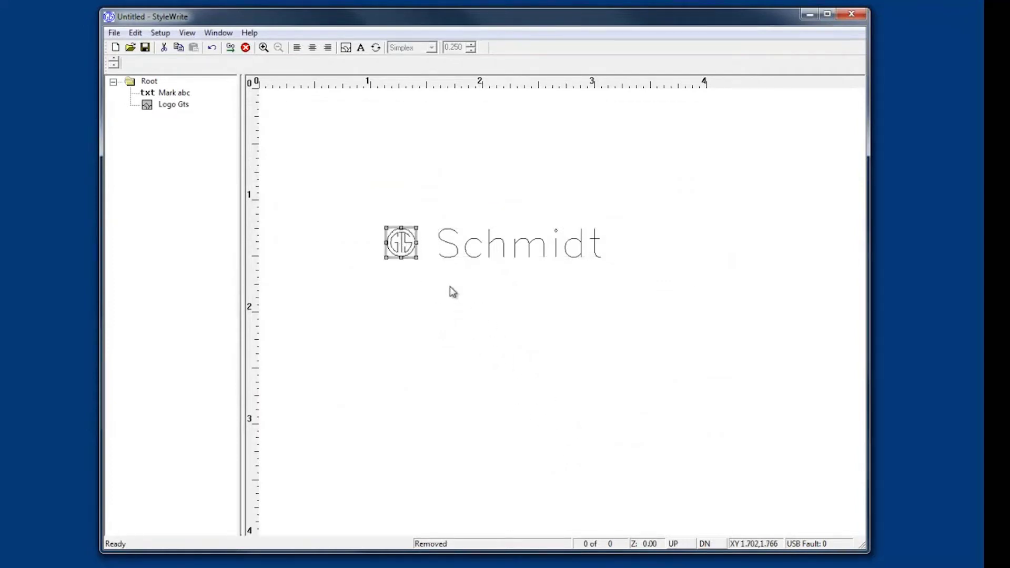
pyautogui.doubleClick(407, 246)
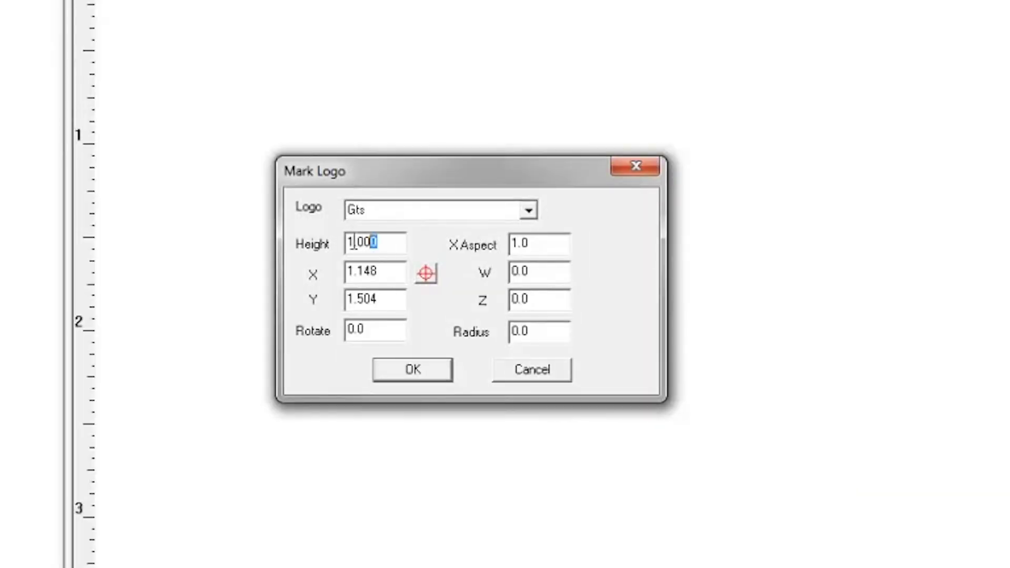
pyautogui.write('2')
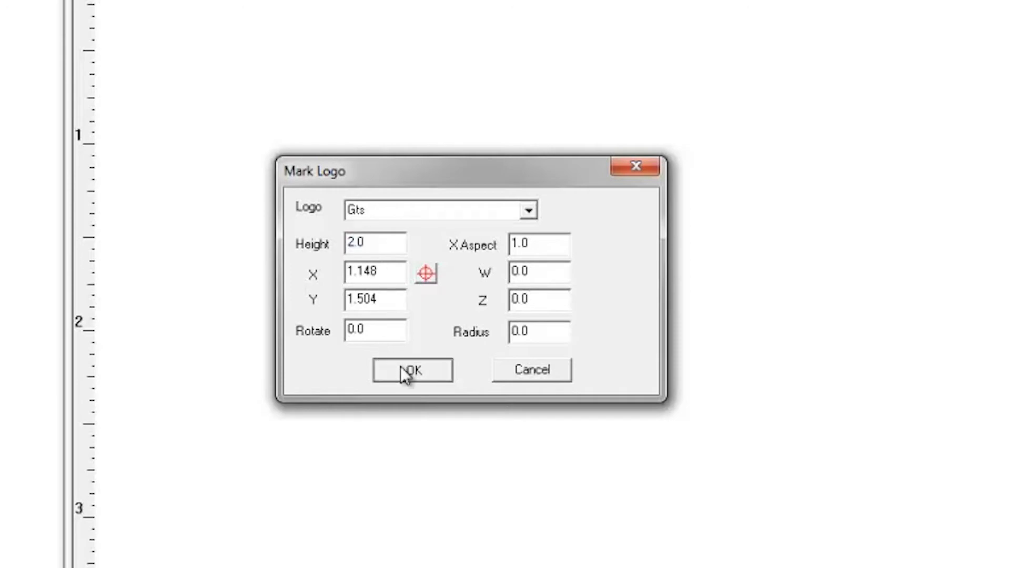
pyautogui.click(401, 370)
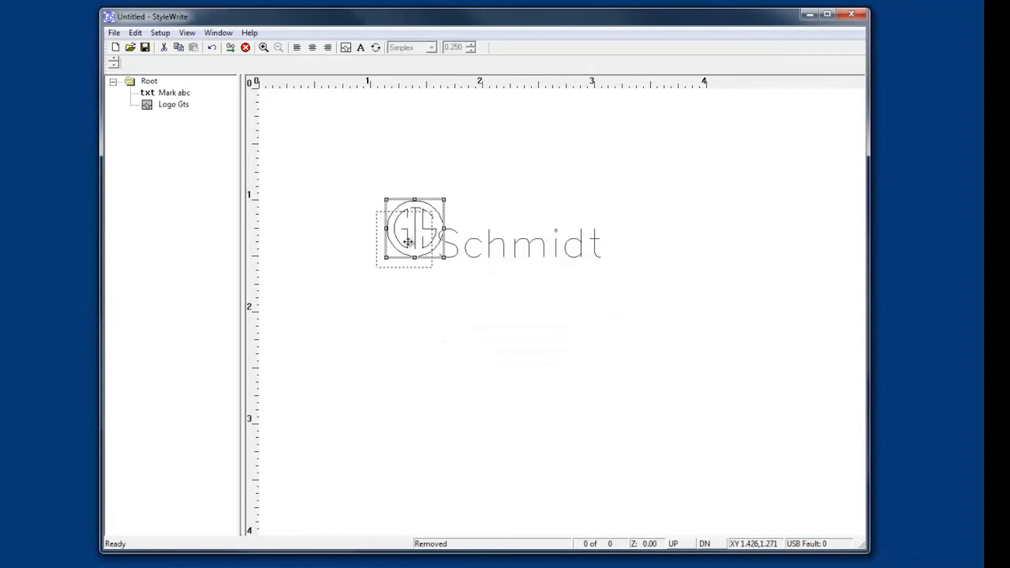
pyautogui.moveTo(408, 242); pyautogui.dragTo(410, 246)
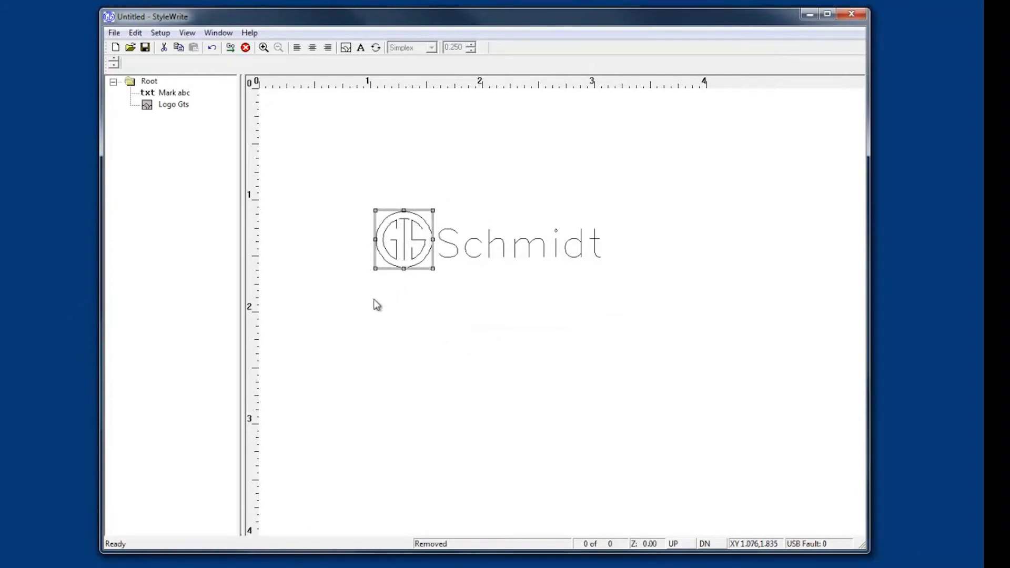